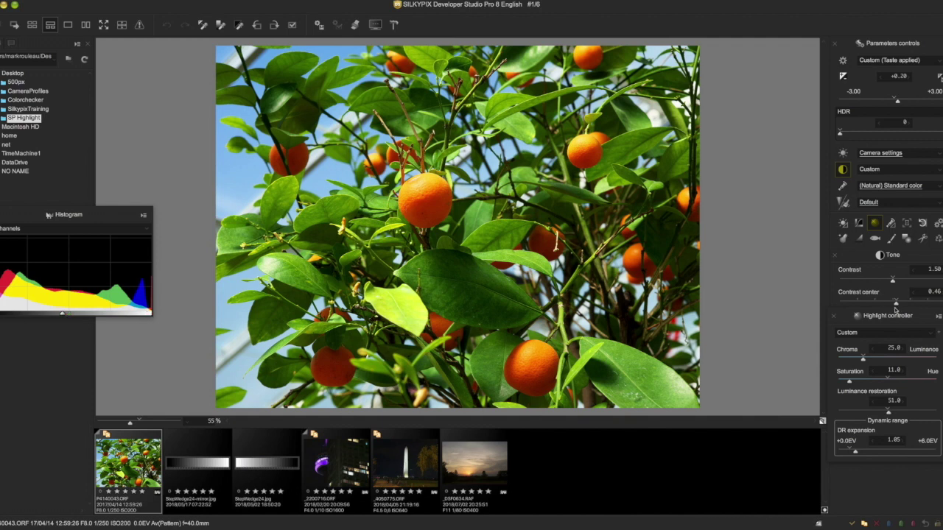
# - Apply the Default highlight preset in a floating Highlight controller, keeping DR expansion at 0.66, then re-dock it
pyautogui.moveTo(892, 315); pyautogui.dragTo(760, 190)
pyautogui.click(759, 206)
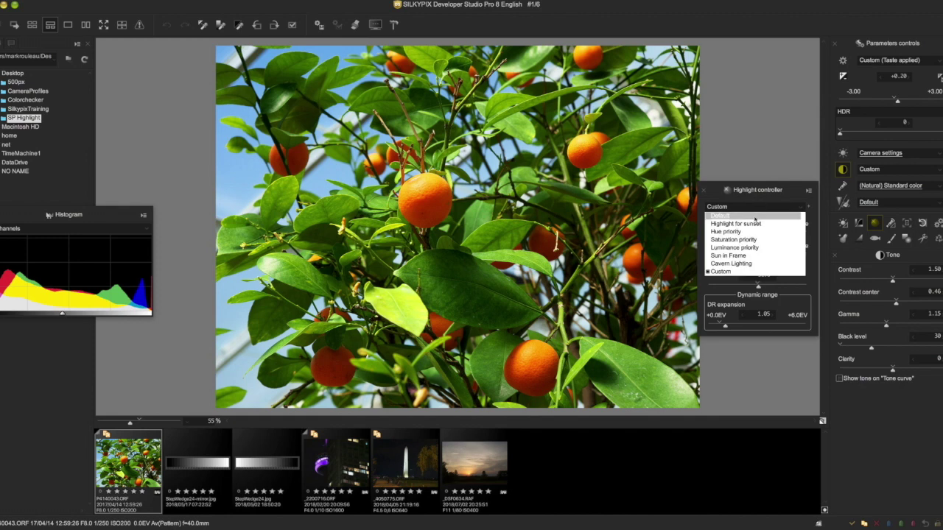
pyautogui.click(754, 219)
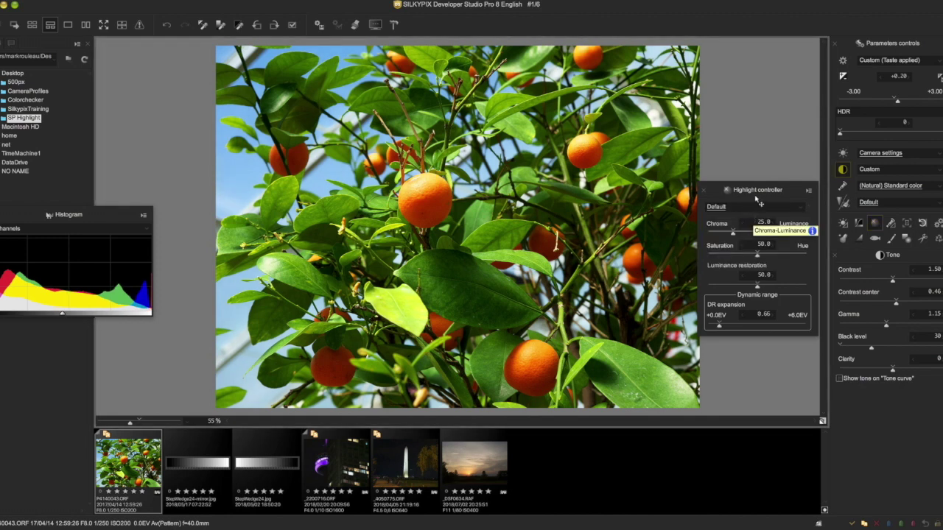
pyautogui.moveTo(758, 190); pyautogui.dragTo(876, 269)
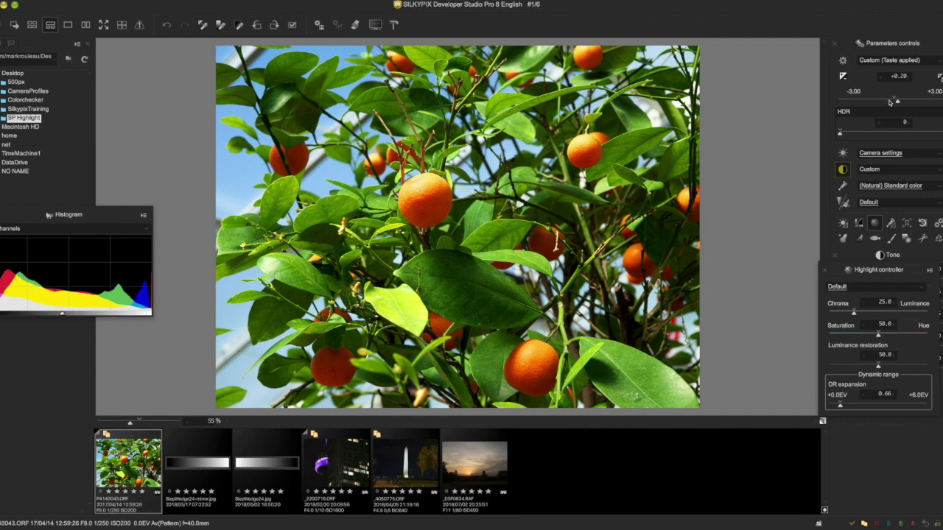
# - Return the orange-tree photo's exposure to 0.0 and switch to the StepWedge24-mirror.jpg wedge
pyautogui.moveTo(898, 102); pyautogui.dragTo(894, 101)
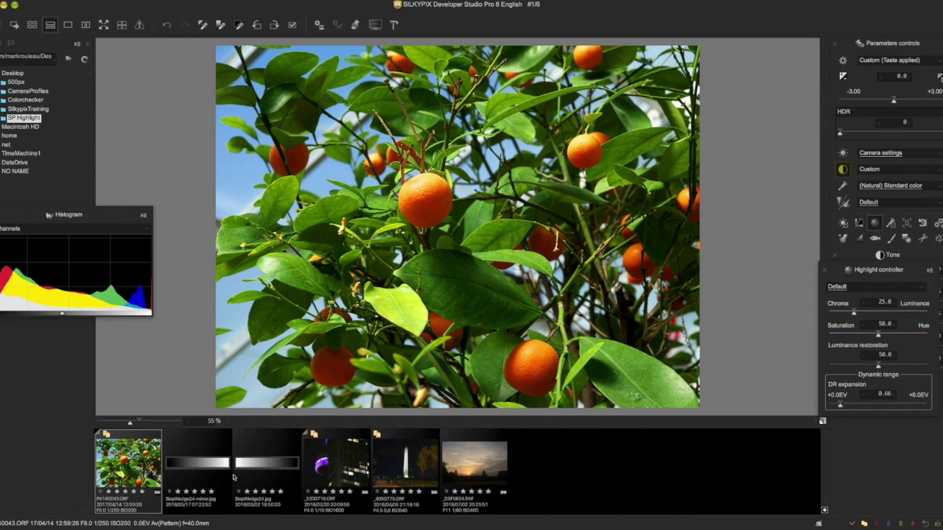
pyautogui.click(190, 472)
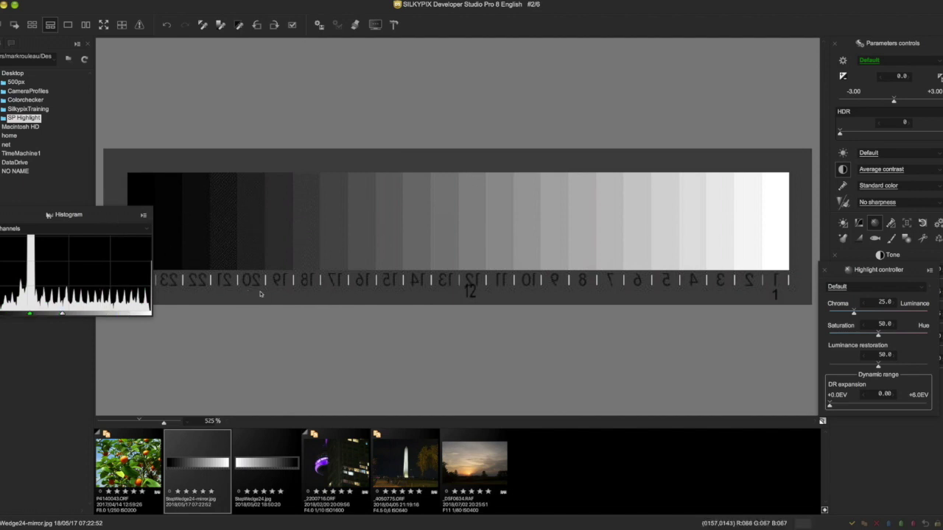
# - Move the histogram lower and raise the step wedge's DR expansion to 0.90
pyautogui.moveTo(78, 219); pyautogui.dragTo(93, 317)
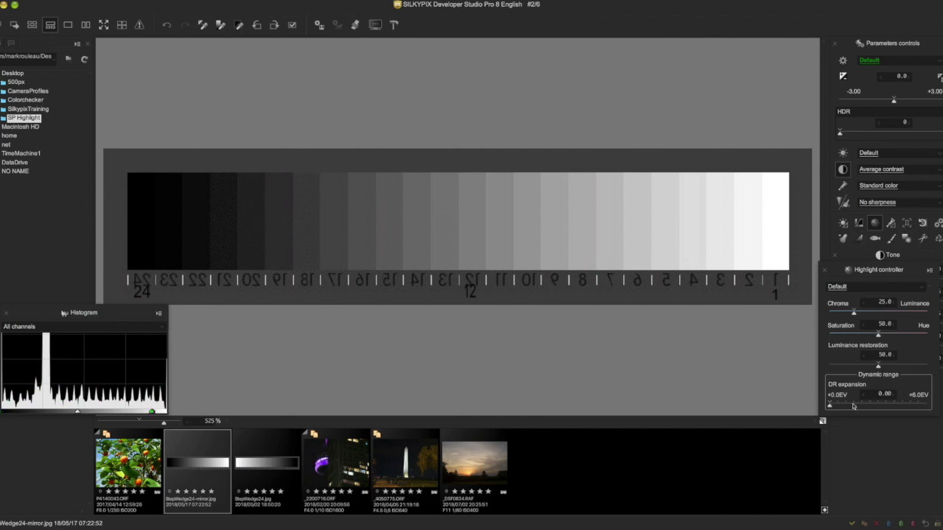
pyautogui.moveTo(829, 407); pyautogui.dragTo(843, 406)
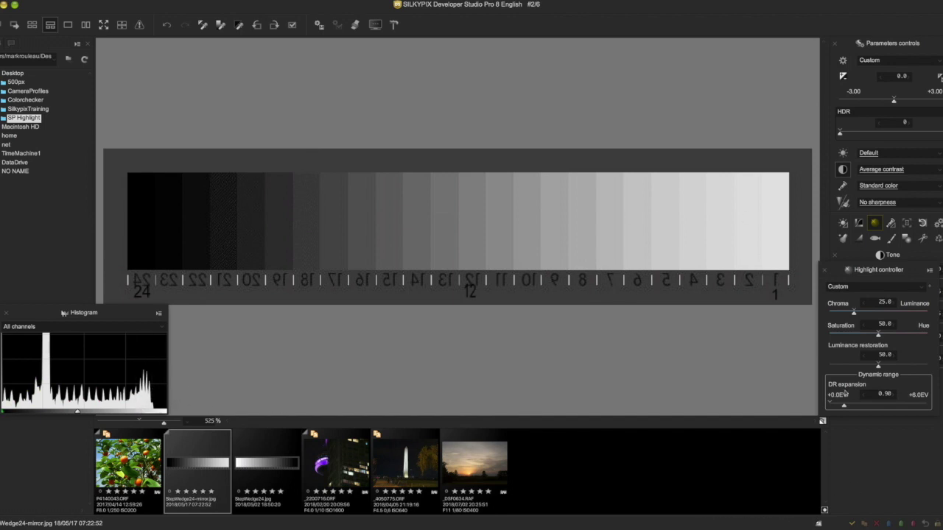
# - Vary the wedge's DR expansion up and down, settling at 1.00, then open _DSF0634.RAF
pyautogui.moveTo(843, 406); pyautogui.dragTo(884, 406)
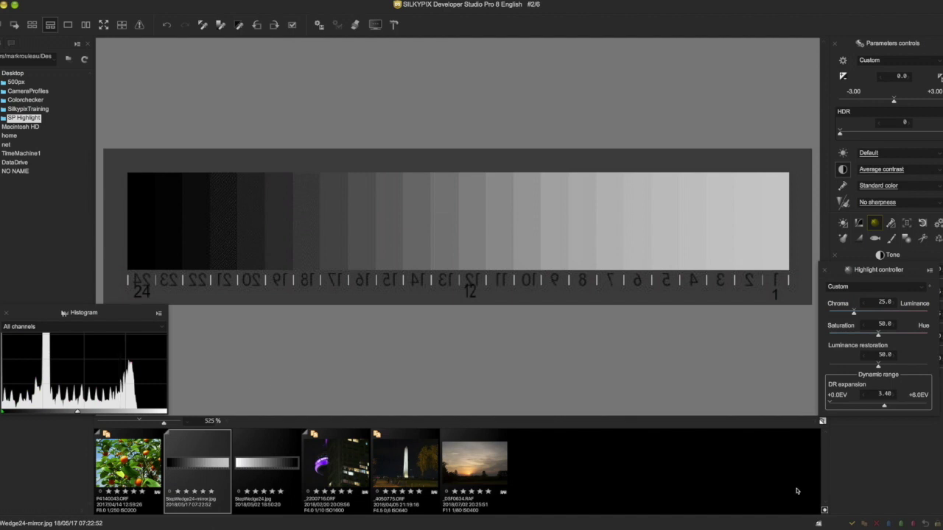
pyautogui.moveTo(883, 410); pyautogui.dragTo(853, 410)
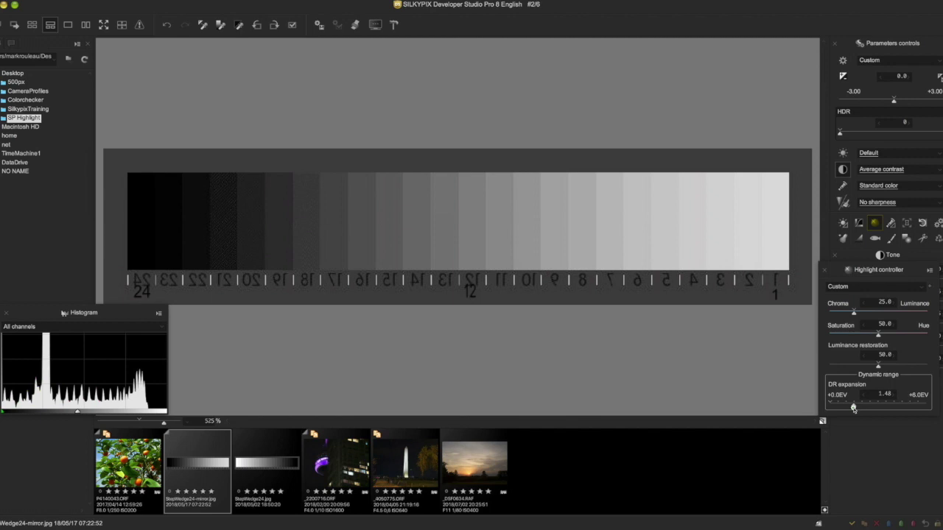
pyautogui.moveTo(854, 408); pyautogui.dragTo(868, 405)
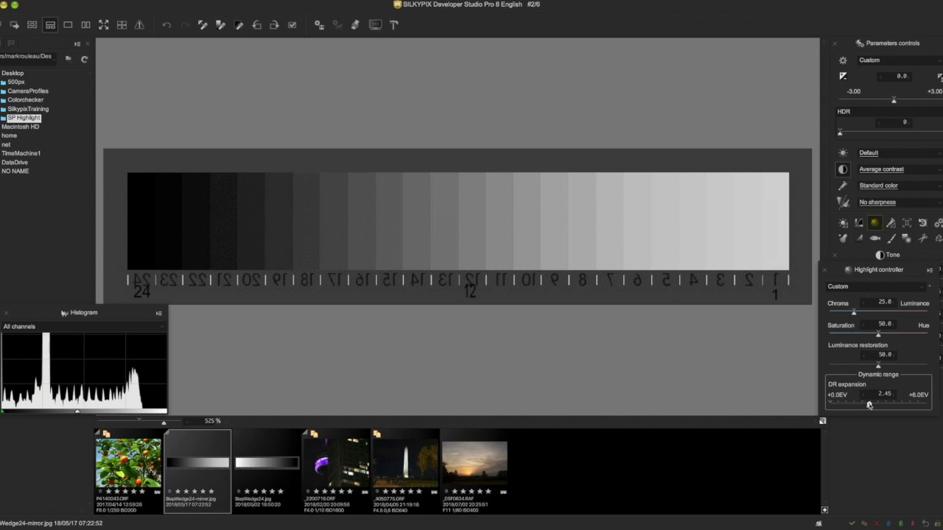
pyautogui.moveTo(869, 405); pyautogui.dragTo(846, 405)
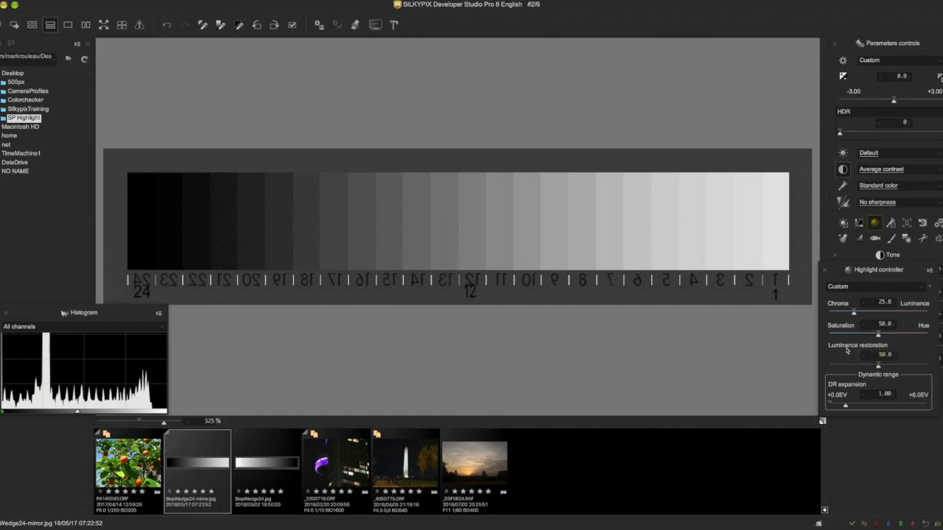
pyautogui.click(494, 467)
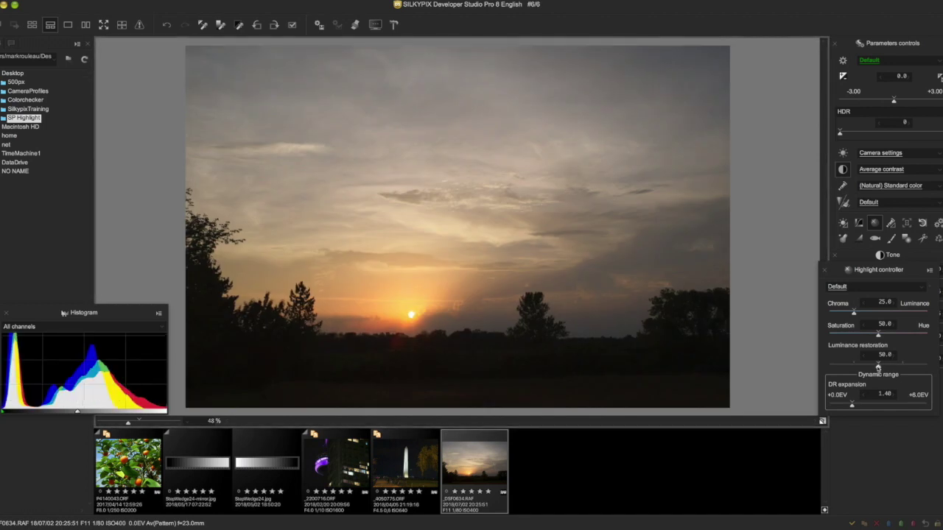
# - Set the sunset photo's Luminance restoration to 0.0 and its exposure to -2.20
pyautogui.moveTo(879, 366); pyautogui.dragTo(816, 371)
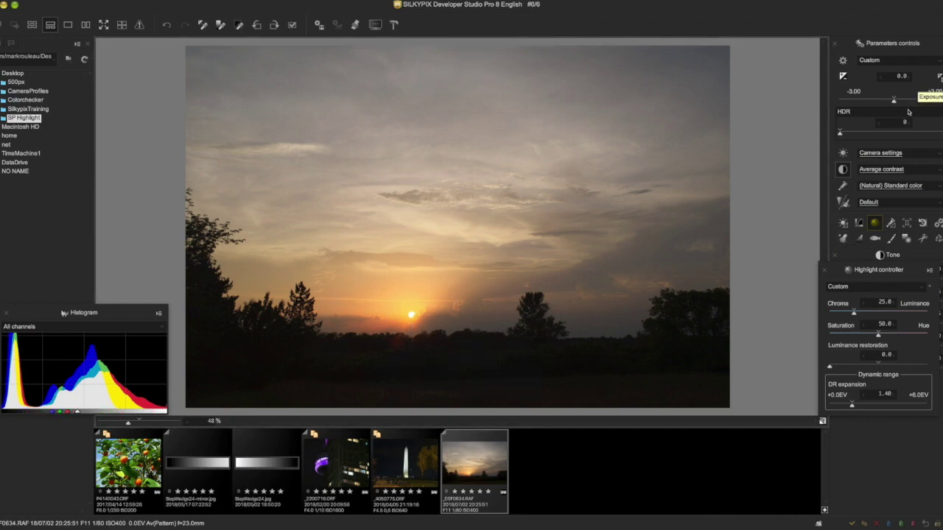
pyautogui.moveTo(895, 105); pyautogui.dragTo(857, 102)
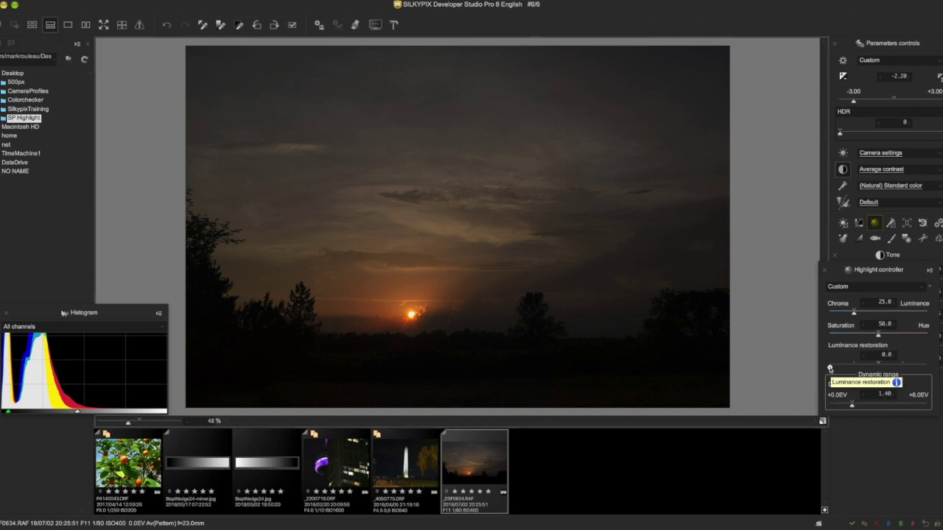
# - Compare low and high Luminance restoration, ending at exposure -3.00 and Luminance restoration 100.0
pyautogui.moveTo(831, 367); pyautogui.dragTo(929, 366)
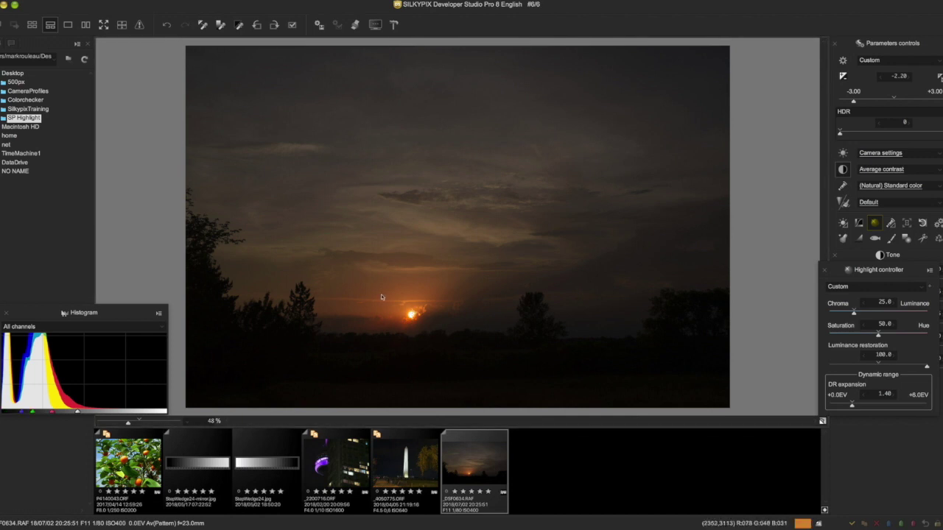
pyautogui.moveTo(853, 100); pyautogui.dragTo(857, 100)
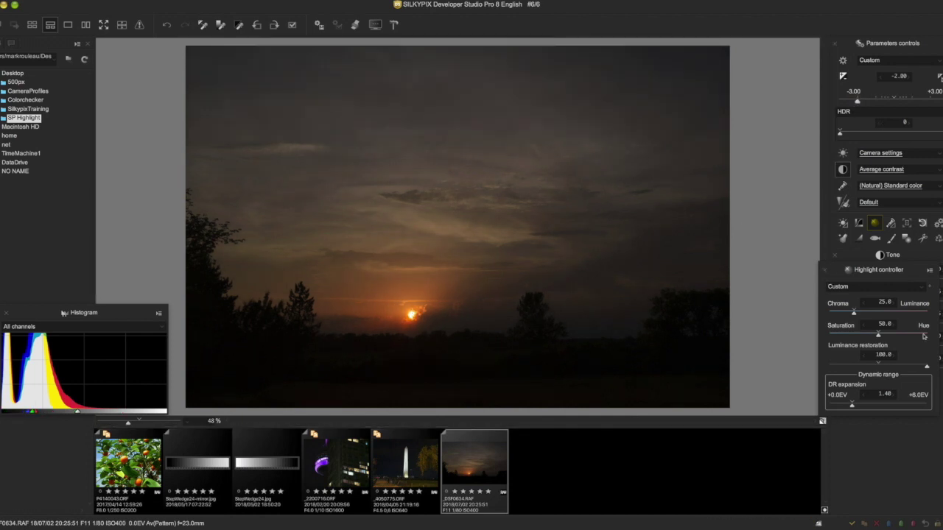
pyautogui.moveTo(927, 367)
pyautogui.mouseDown()
pyautogui.moveTo(830, 367)
pyautogui.moveTo(940, 368)
pyautogui.mouseUp()
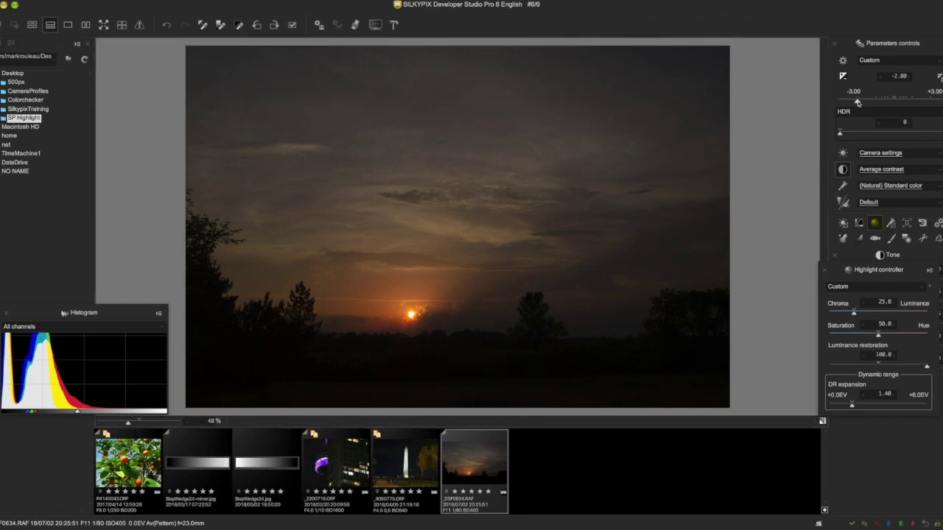
pyautogui.moveTo(858, 102); pyautogui.dragTo(825, 103)
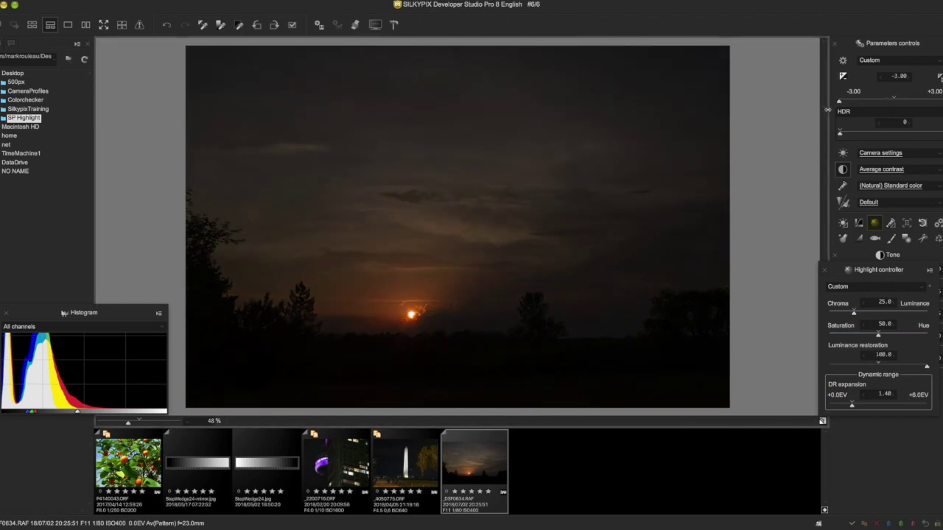
pyautogui.moveTo(927, 368); pyautogui.dragTo(843, 372)
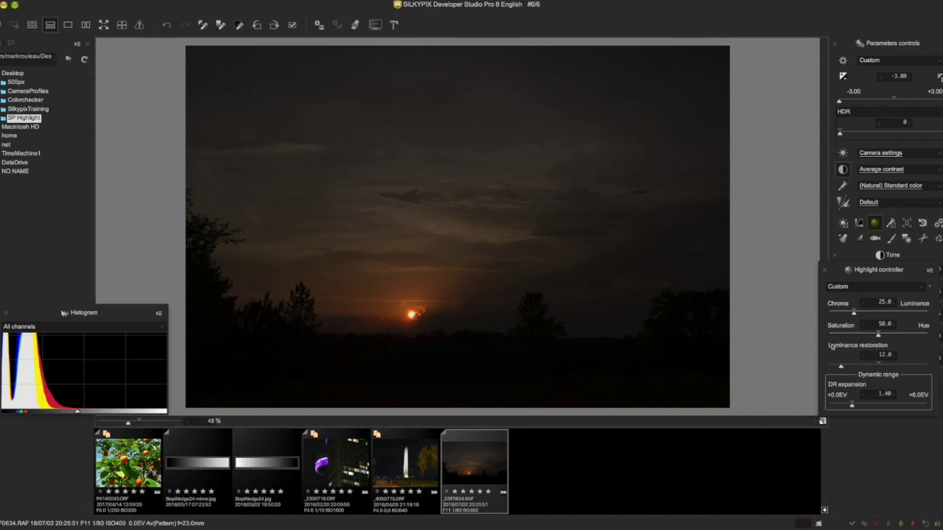
pyautogui.moveTo(842, 366); pyautogui.dragTo(936, 367)
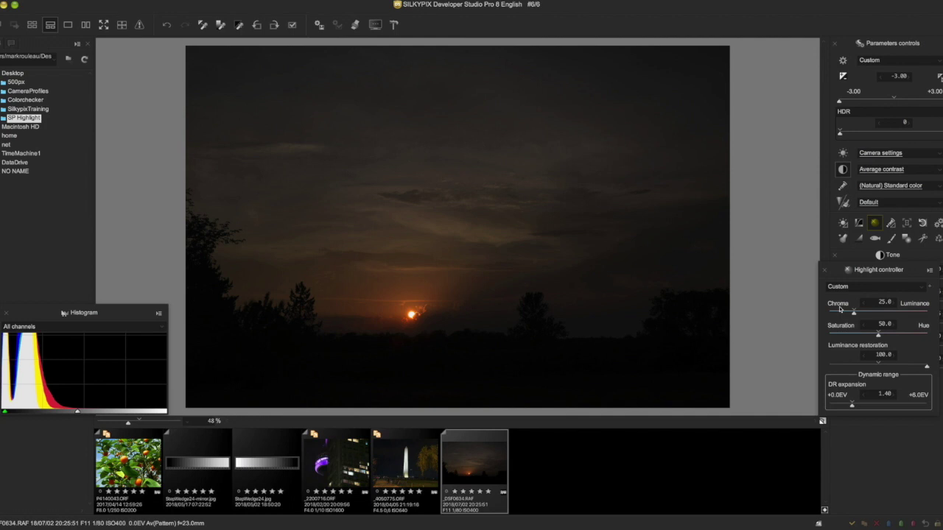
# - Jump back to the orange-tree photo with Home and drop its DR expansion to 0.00
pyautogui.press('Home')
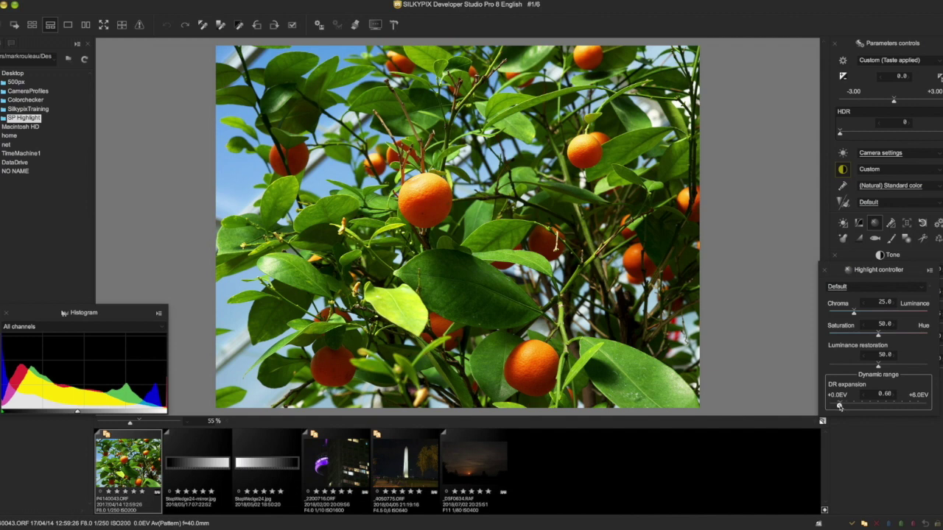
pyautogui.moveTo(838, 405); pyautogui.dragTo(817, 409)
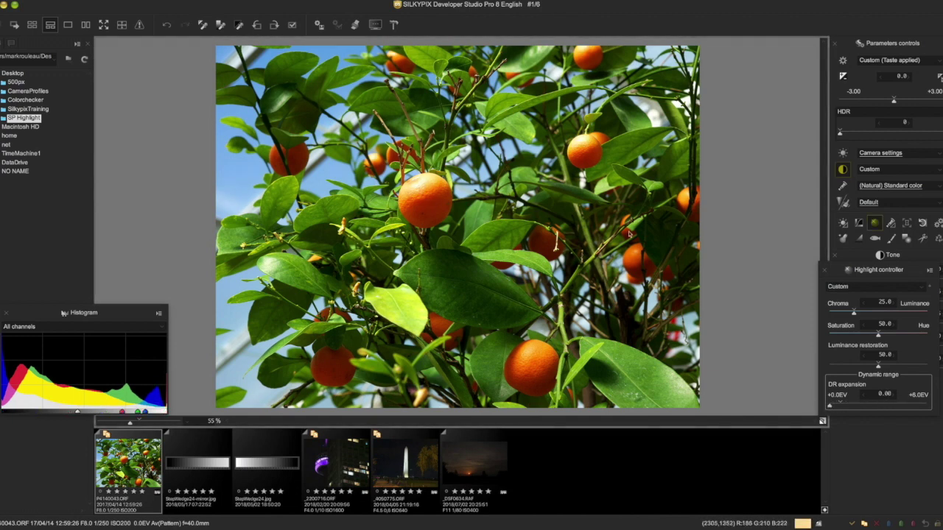
# - Raise the orange-tree photo's DR expansion from 0.00 to 0.67
pyautogui.moveTo(830, 409); pyautogui.dragTo(840, 405)
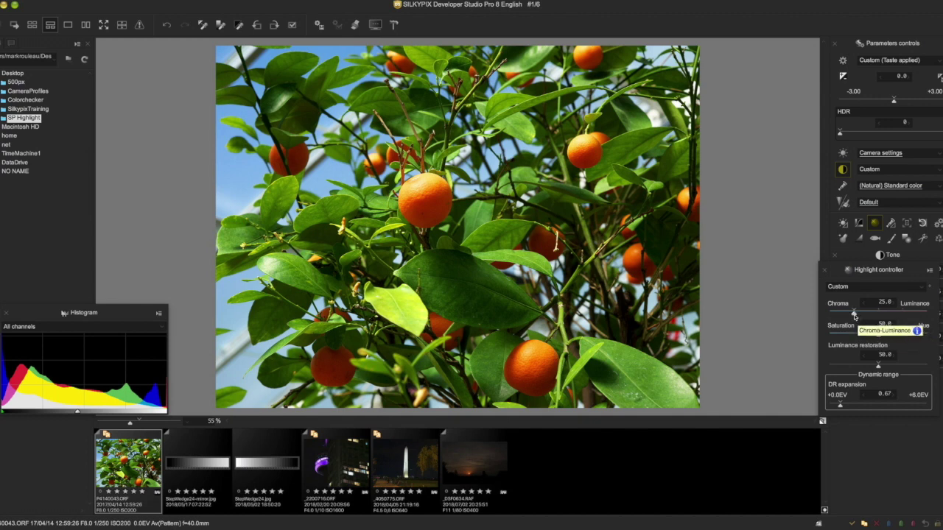
# - Try the Chroma/Luminance balance at 100 and 0, then settle it at 50
pyautogui.moveTo(853, 315); pyautogui.dragTo(931, 315)
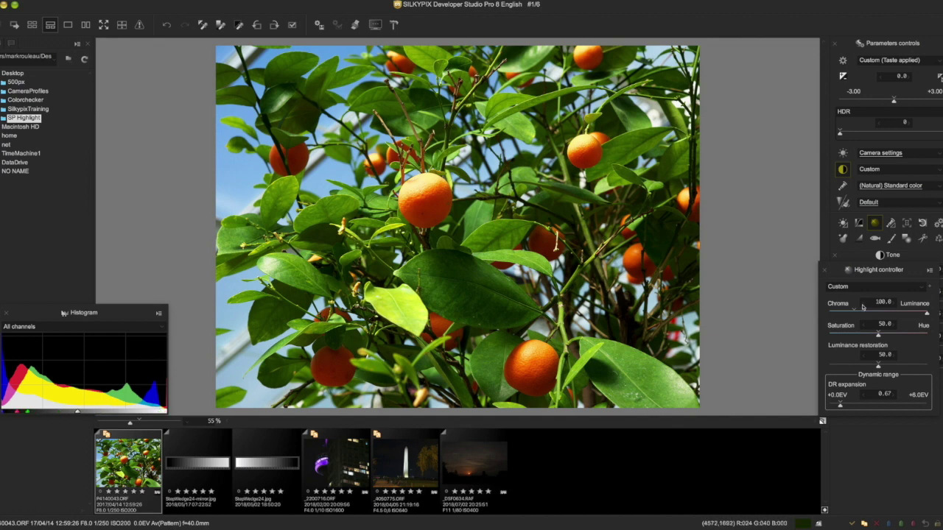
pyautogui.moveTo(927, 314); pyautogui.dragTo(823, 315)
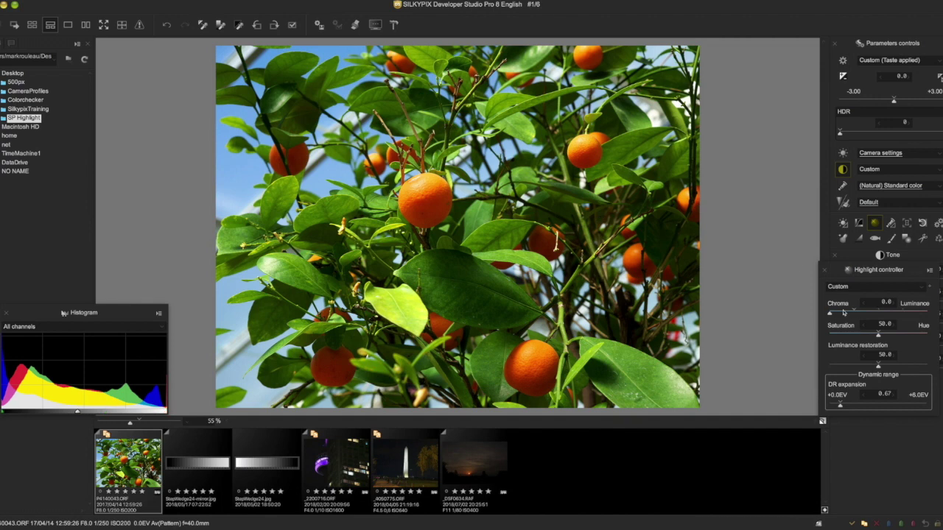
pyautogui.moveTo(830, 314); pyautogui.dragTo(876, 313)
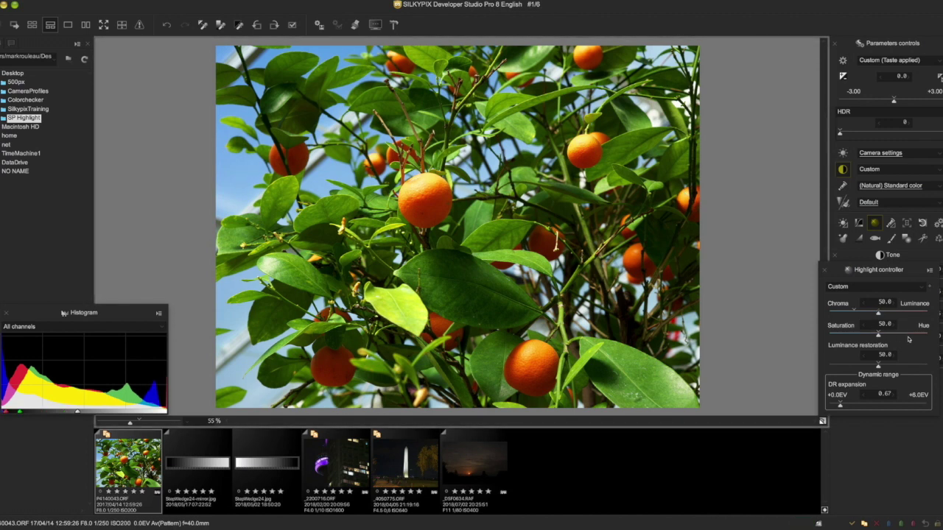
# - Test Saturation/Hue at 0 and 99, set it to 51, then lower Chroma to 11.0
pyautogui.moveTo(878, 337); pyautogui.dragTo(838, 336)
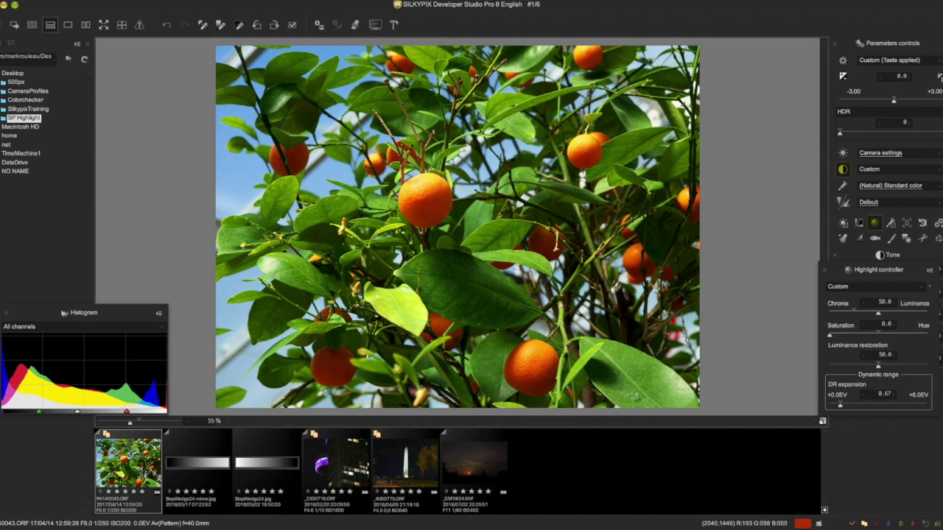
pyautogui.moveTo(829, 335); pyautogui.dragTo(926, 336)
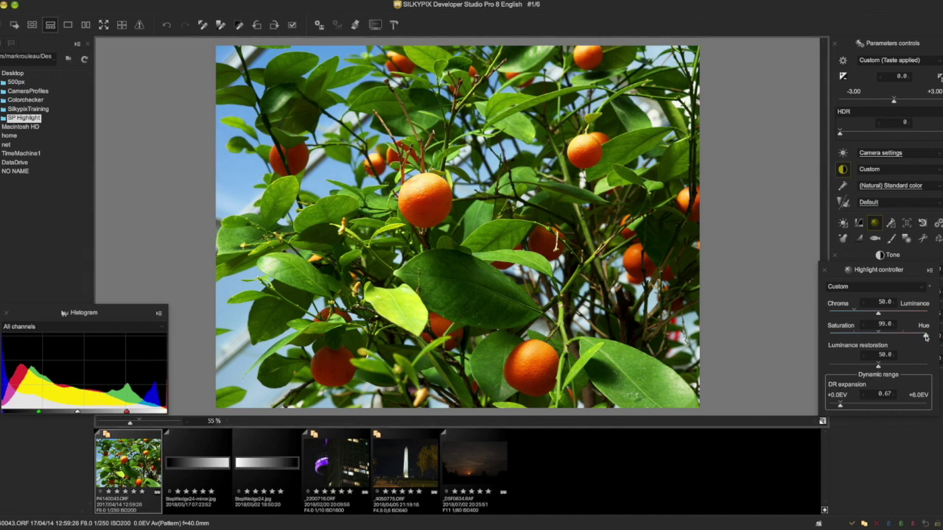
pyautogui.moveTo(925, 336); pyautogui.dragTo(923, 337)
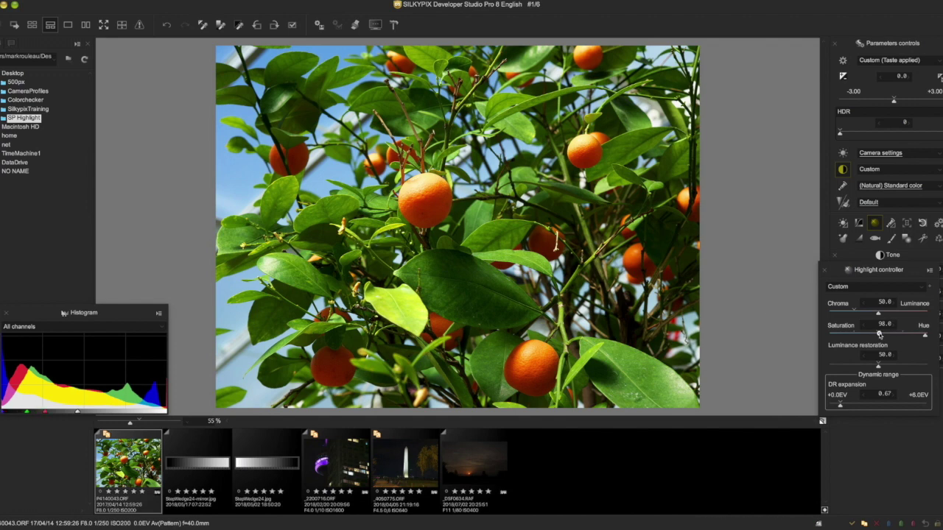
pyautogui.click(878, 334)
pyautogui.moveTo(878, 315); pyautogui.dragTo(841, 316)
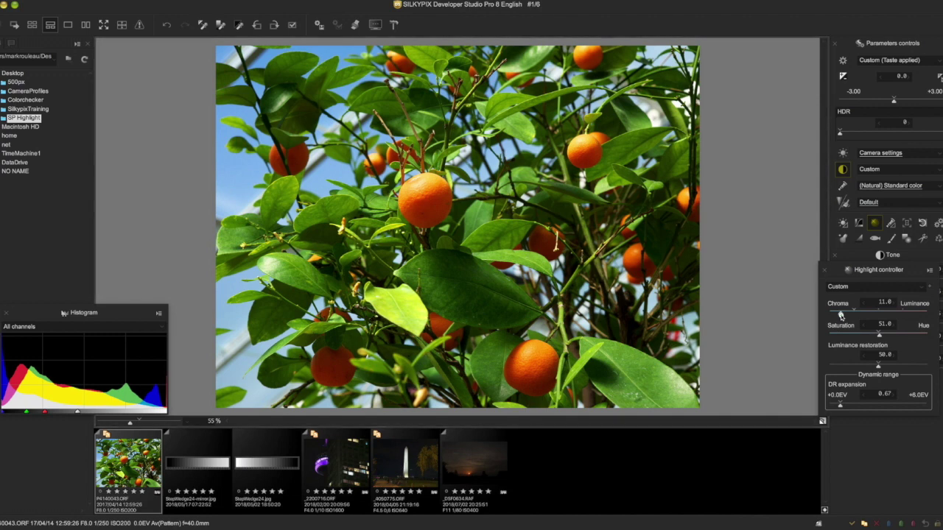
# - Set the highlight chroma–luminance balance to 76, return saturation–hue to 50, then open the CN Tower photo
pyautogui.moveTo(841, 316); pyautogui.dragTo(903, 315)
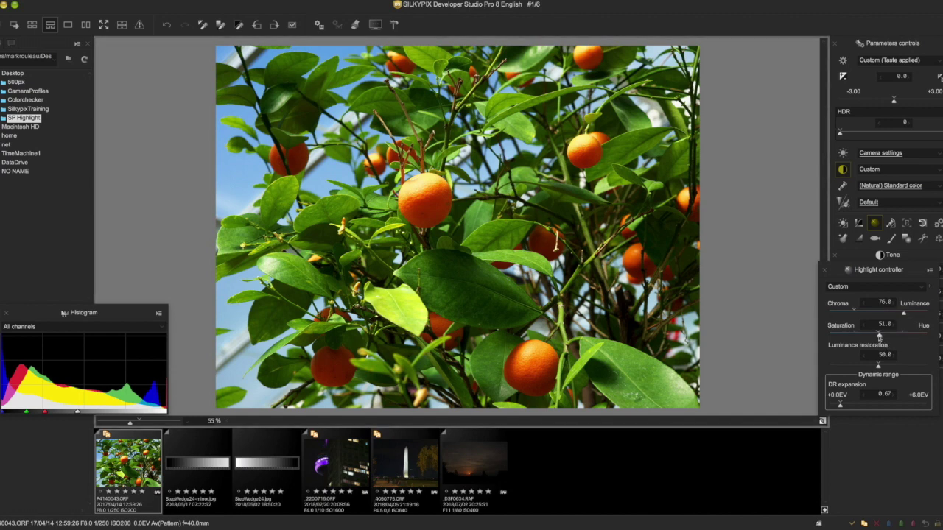
pyautogui.moveTo(870, 335); pyautogui.dragTo(849, 335)
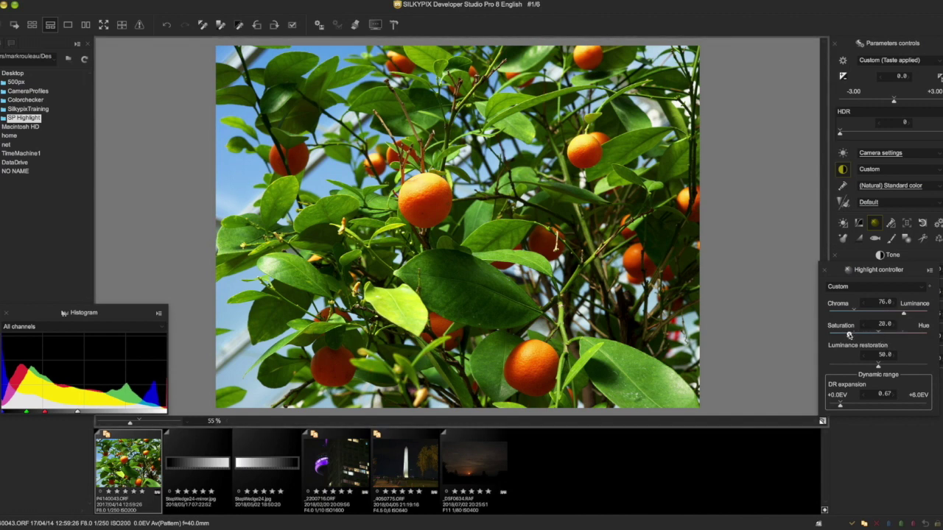
pyautogui.moveTo(849, 335); pyautogui.dragTo(839, 335)
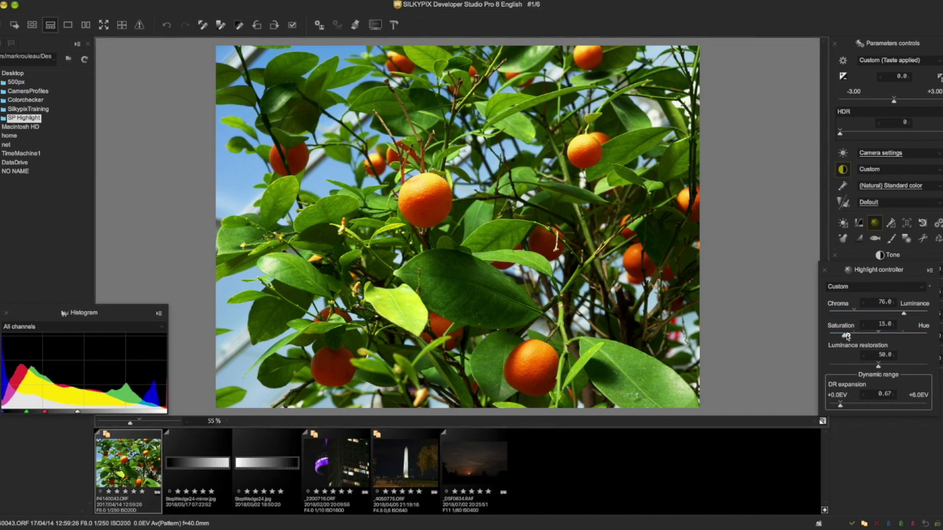
pyautogui.moveTo(840, 336); pyautogui.dragTo(879, 335)
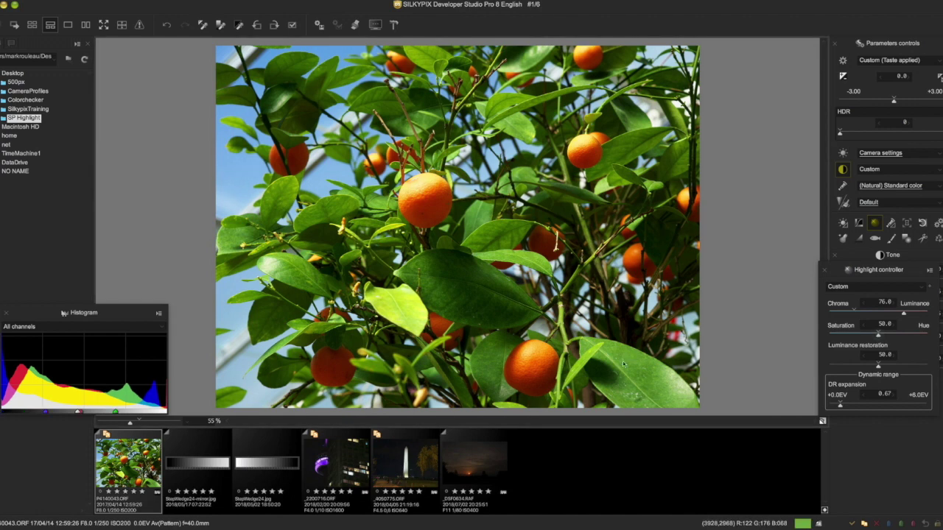
pyautogui.click(352, 460)
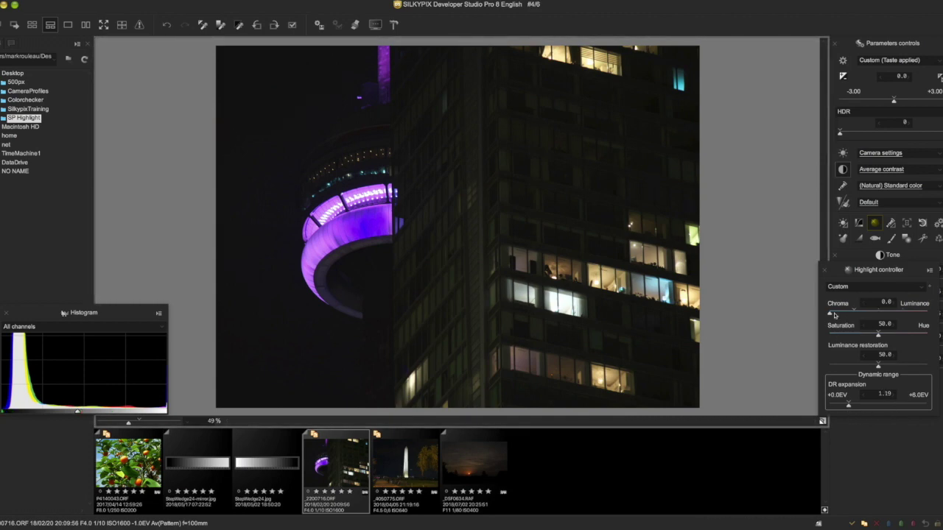
# - Shift the tower photo's highlight chroma–luminance balance toward luminance, reaching 71
pyautogui.moveTo(834, 314); pyautogui.dragTo(852, 313)
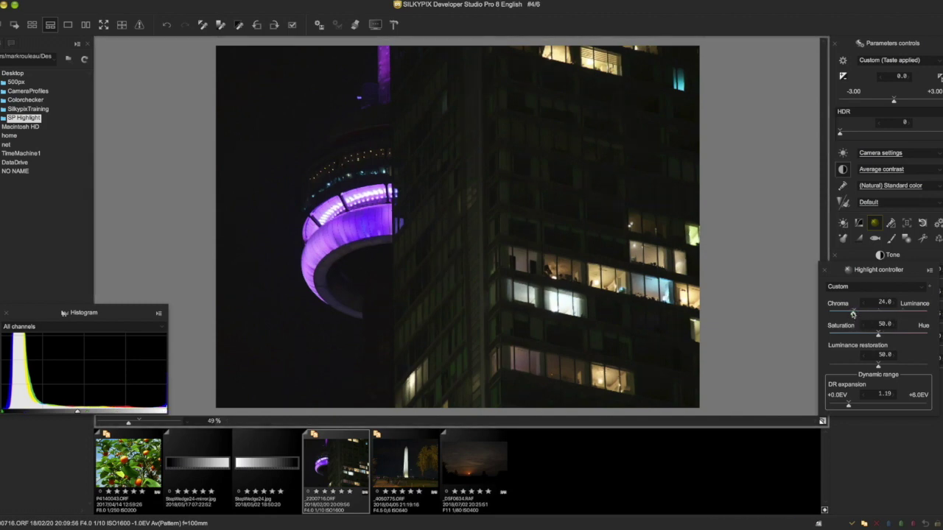
pyautogui.moveTo(853, 313); pyautogui.dragTo(898, 316)
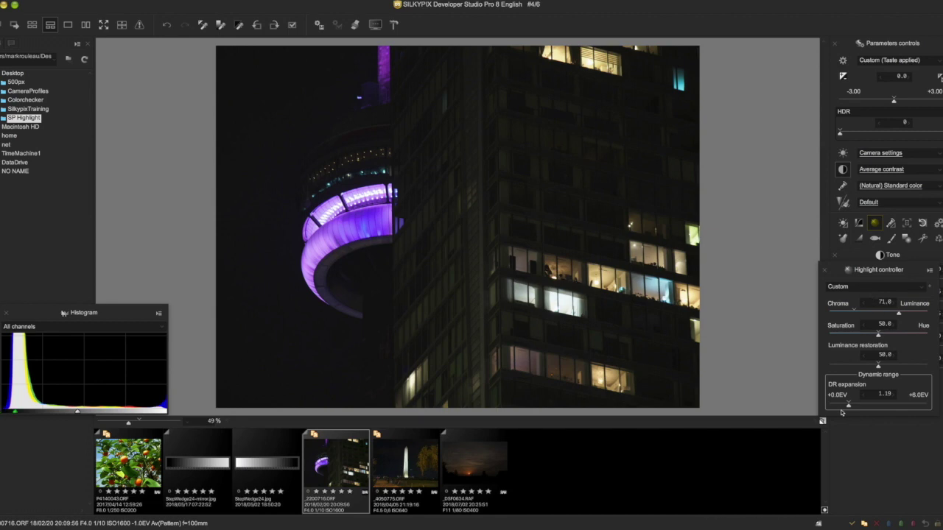
# - Raise DR expansion and bring it back to 1.19 EV, then lower chroma–luminance to 24
pyautogui.moveTo(848, 407); pyautogui.dragTo(905, 407)
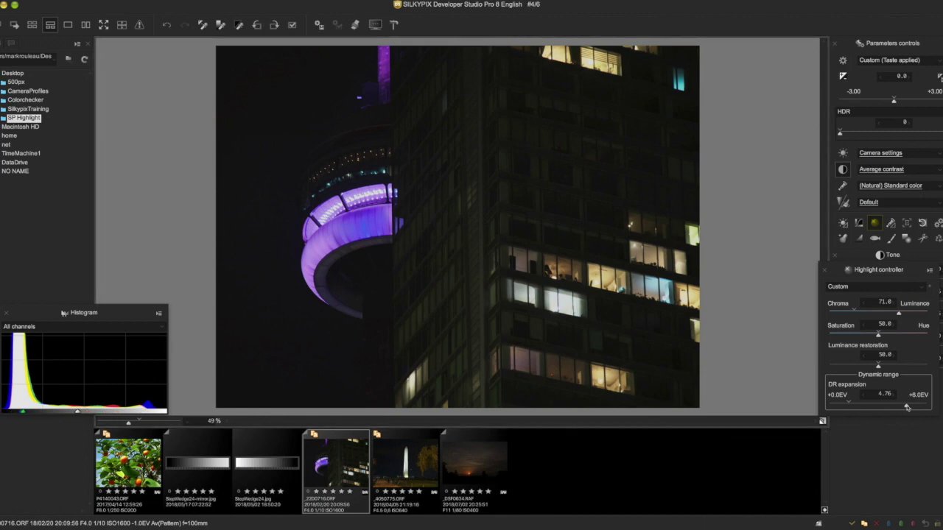
pyautogui.moveTo(906, 407); pyautogui.dragTo(849, 408)
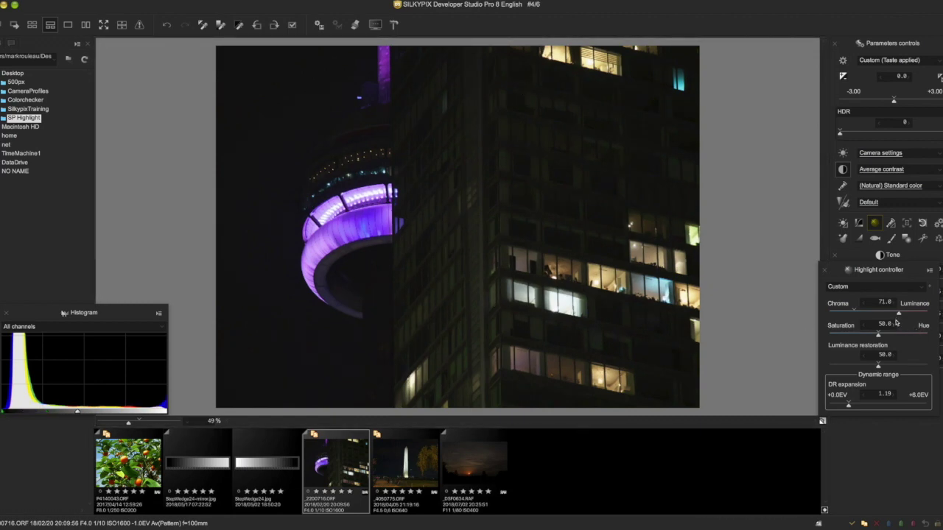
pyautogui.moveTo(897, 313); pyautogui.dragTo(851, 314)
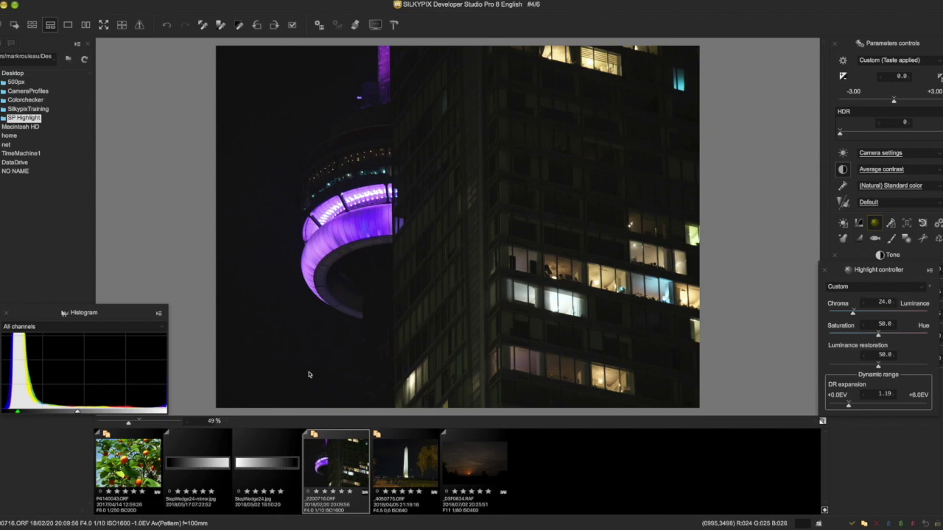
# - Switch back to the orange-tree photo and lower its highlight chroma–luminance balance to 21
pyautogui.click(140, 464)
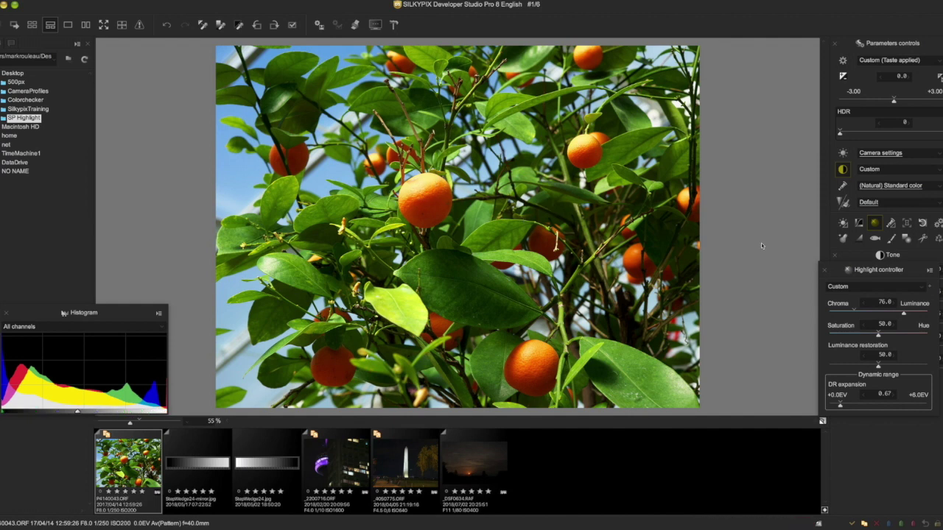
pyautogui.moveTo(903, 314); pyautogui.dragTo(851, 313)
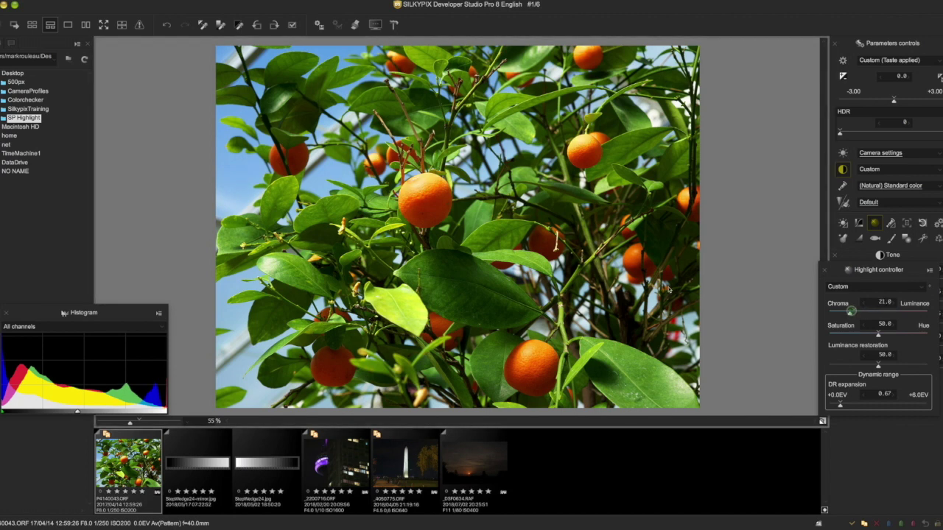